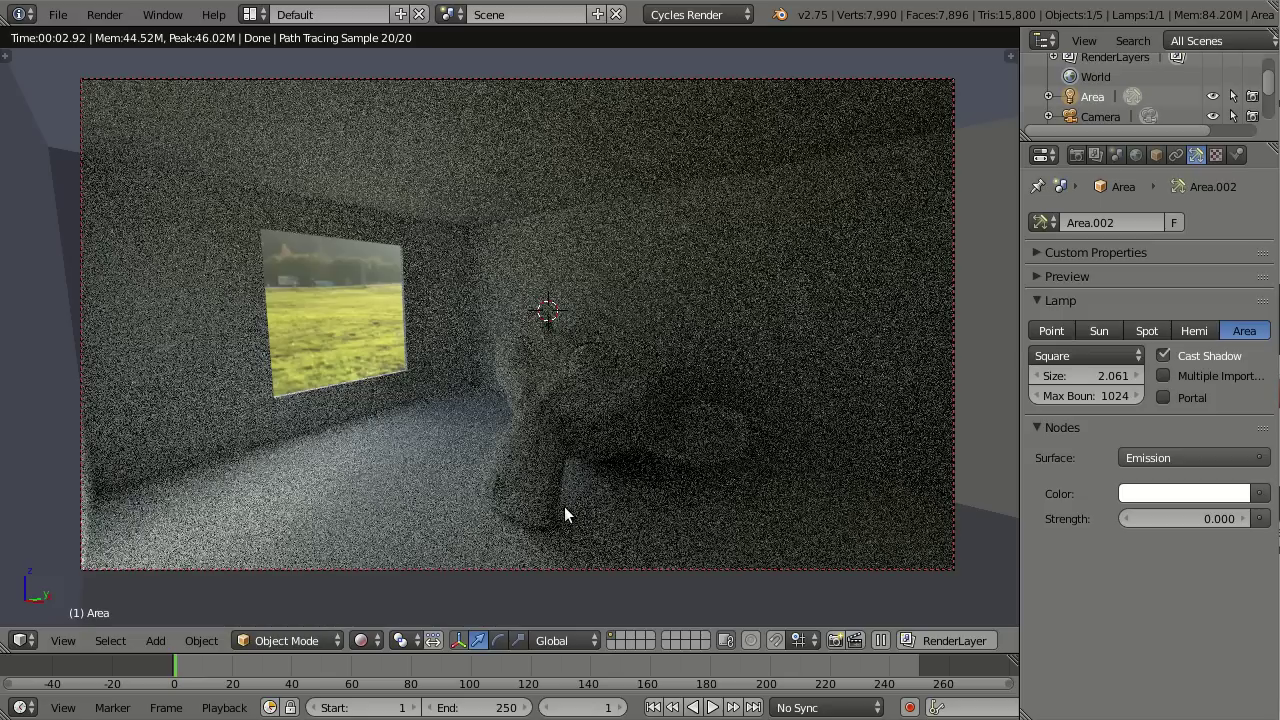
Enable Portal on the existing area lamp and try the Hemi, Spot, Sun and Point lamp types before returning to Area.
click(1164, 397)
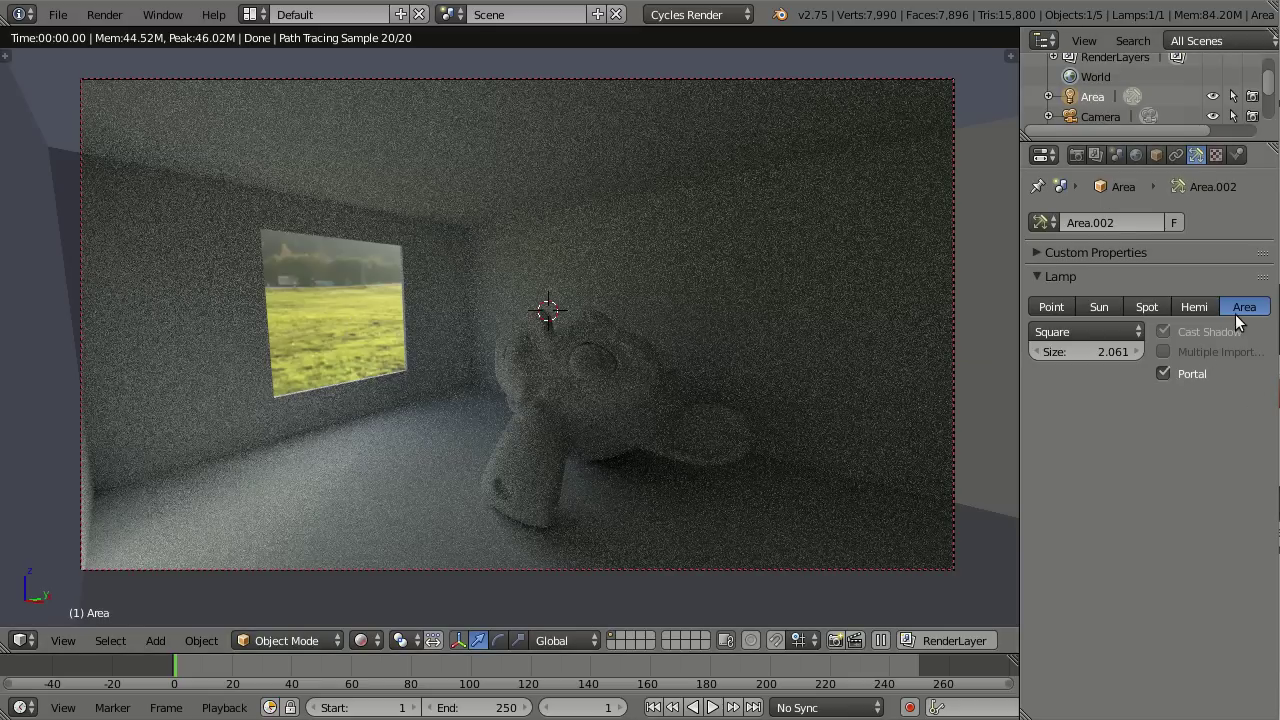
click(1196, 306)
click(1145, 330)
click(1098, 330)
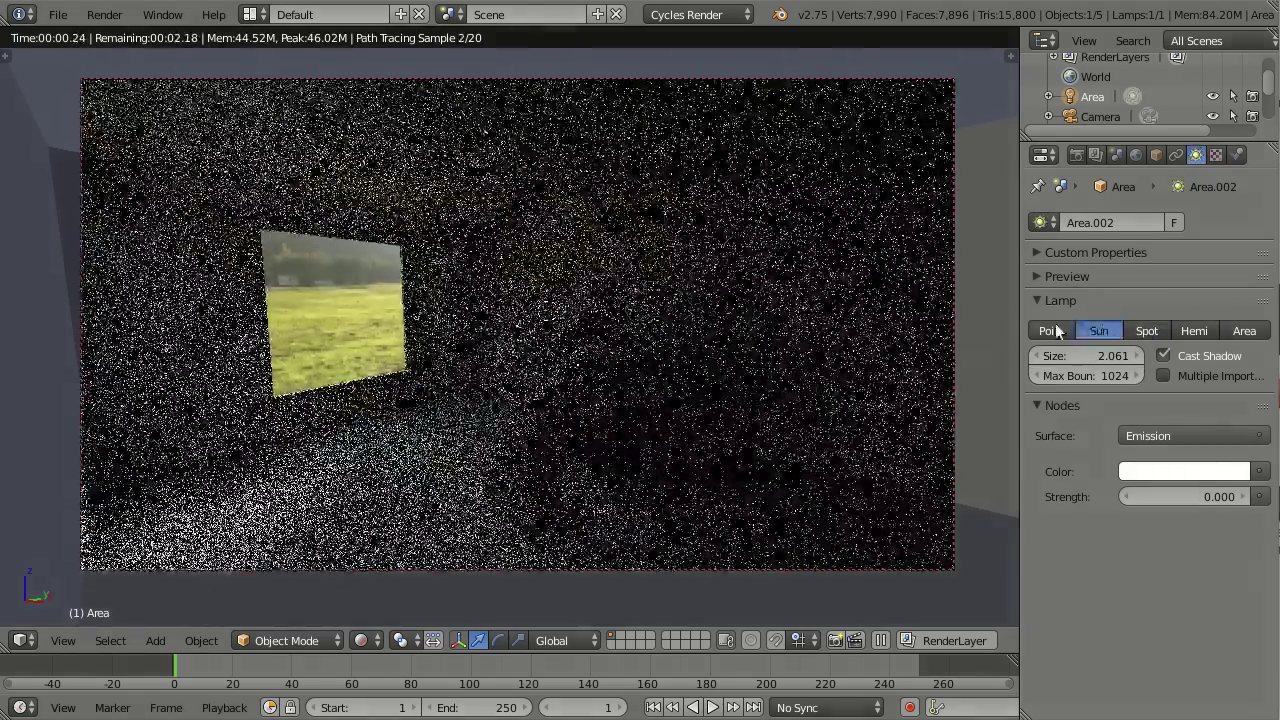
click(1055, 330)
click(1243, 331)
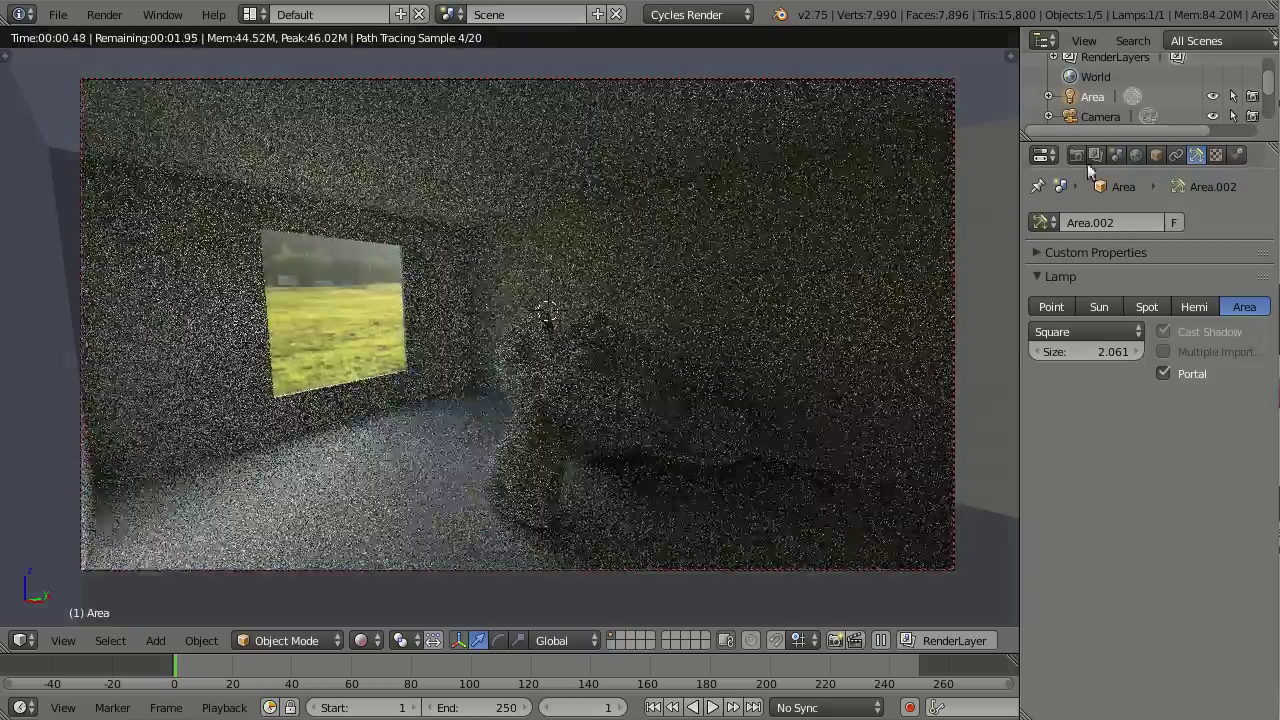
Delete the existing area lamp and switch the viewport to solid shading.
key(x)
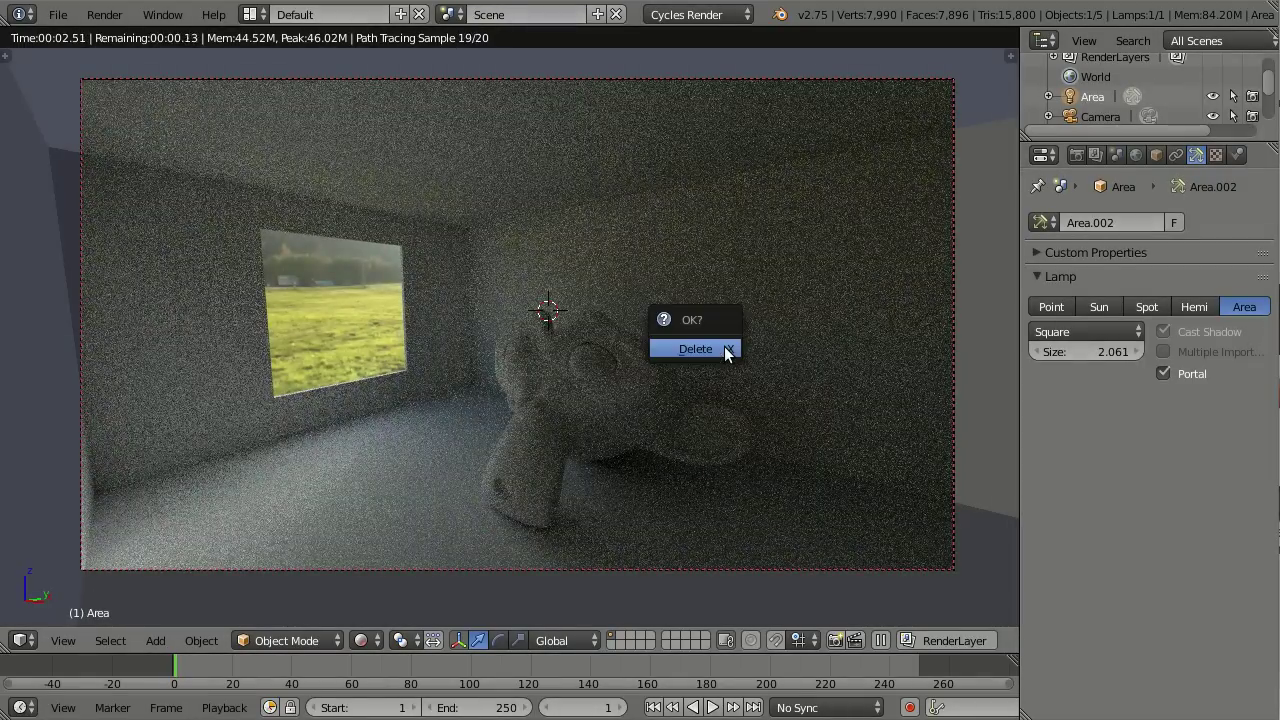
click(724, 346)
click(361, 640)
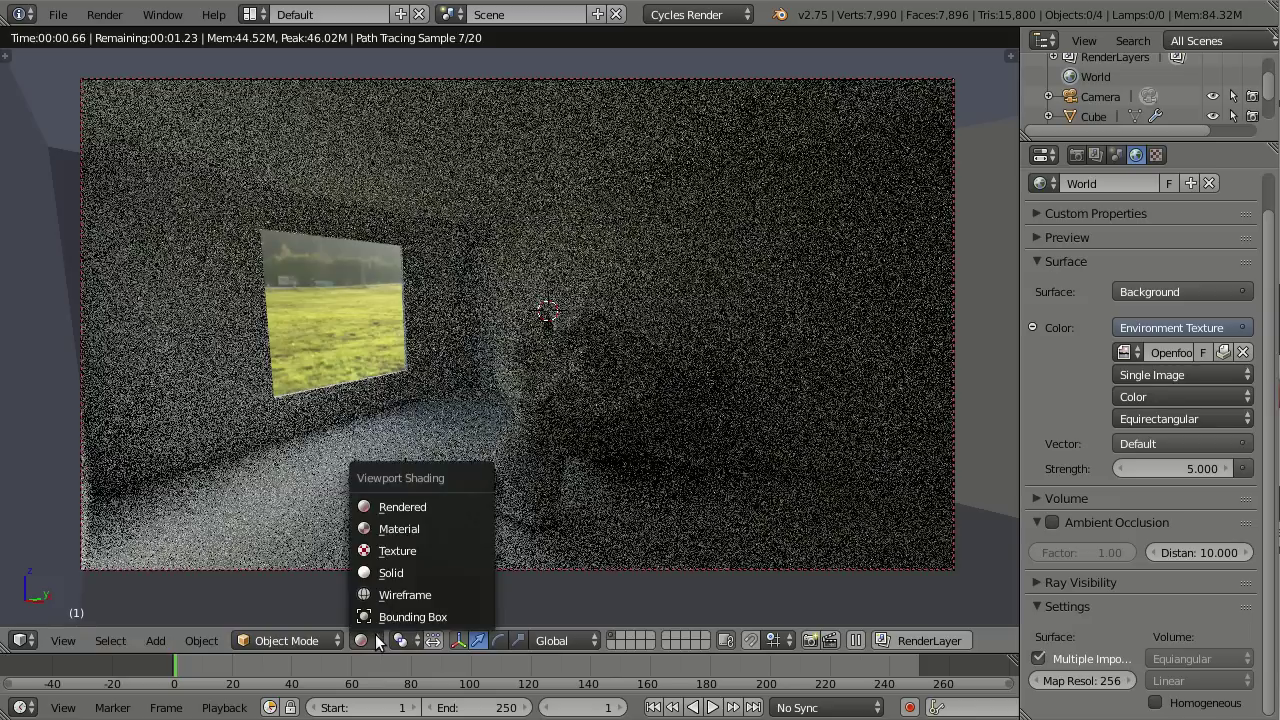
click(414, 573)
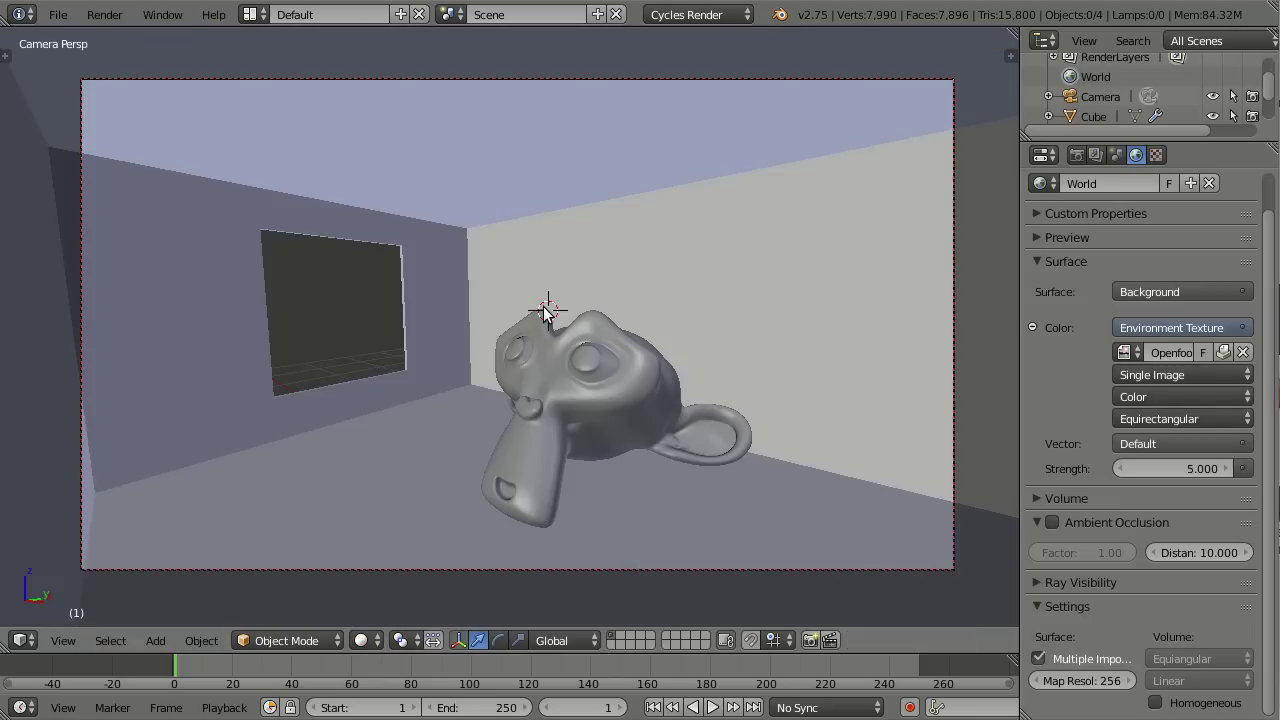
Add a new area lamp and move it along the X axis to outside the room, beyond the window wall.
key(shift+a)
mouse_move(633, 330)
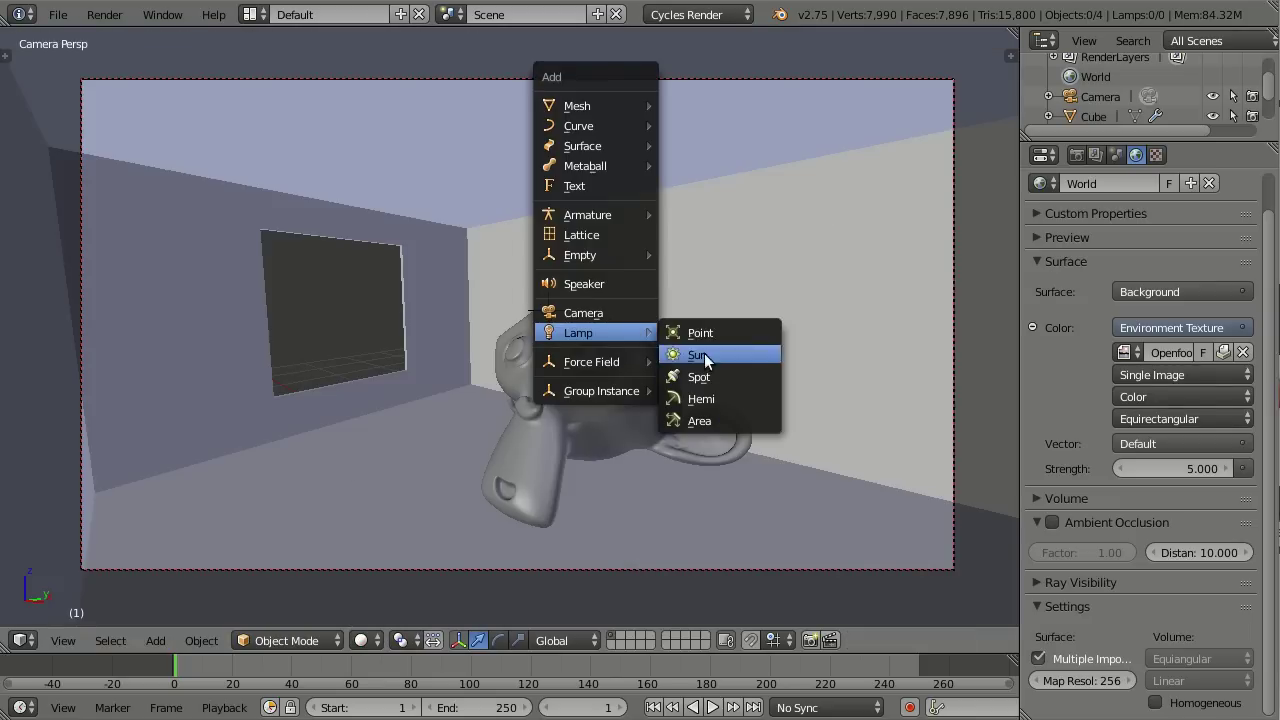
click(711, 421)
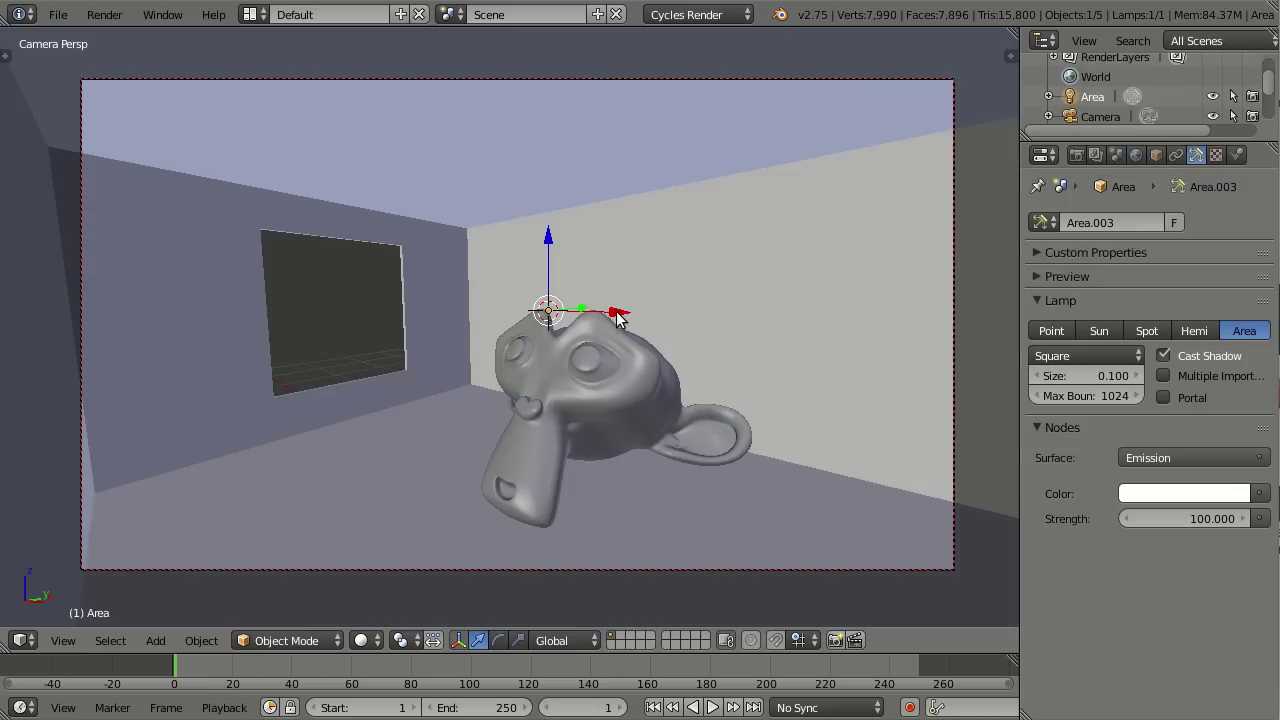
key(g)
key(x)
click(380, 291)
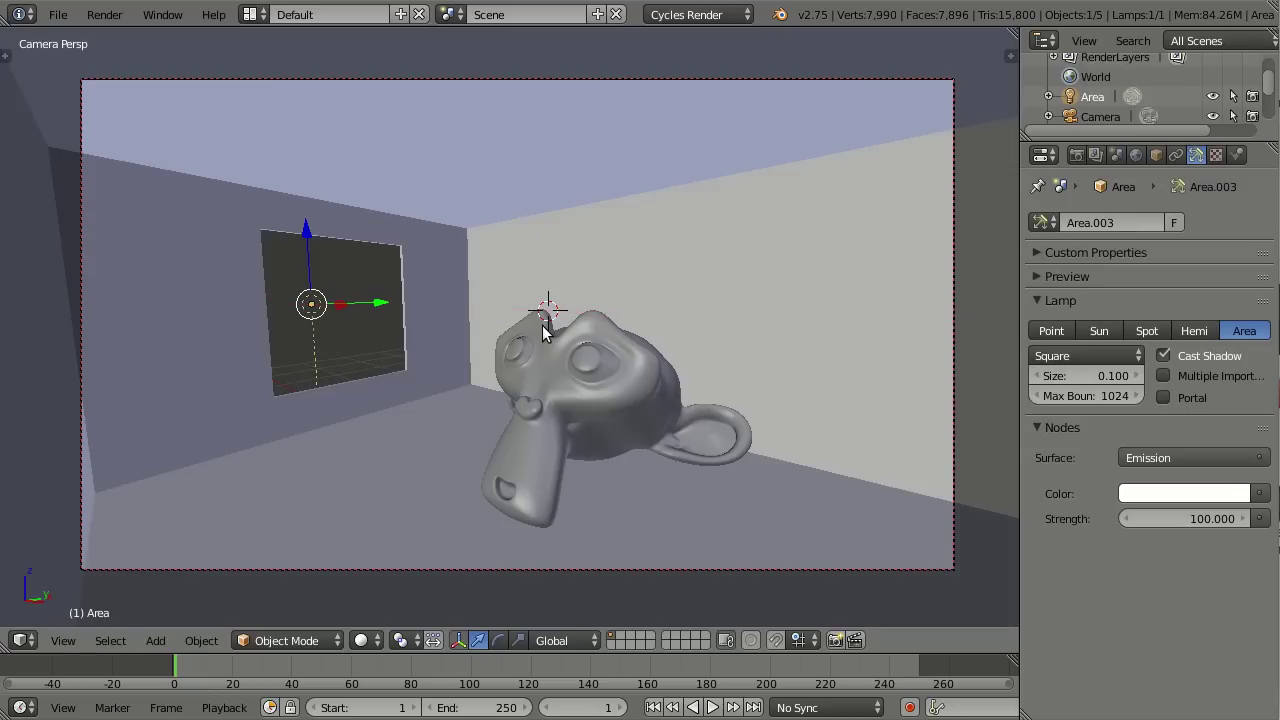
Rotate the area lamp -90° about the global Y axis so it faces the room.
key(KP_1)
scroll(542, 325, down, 5)
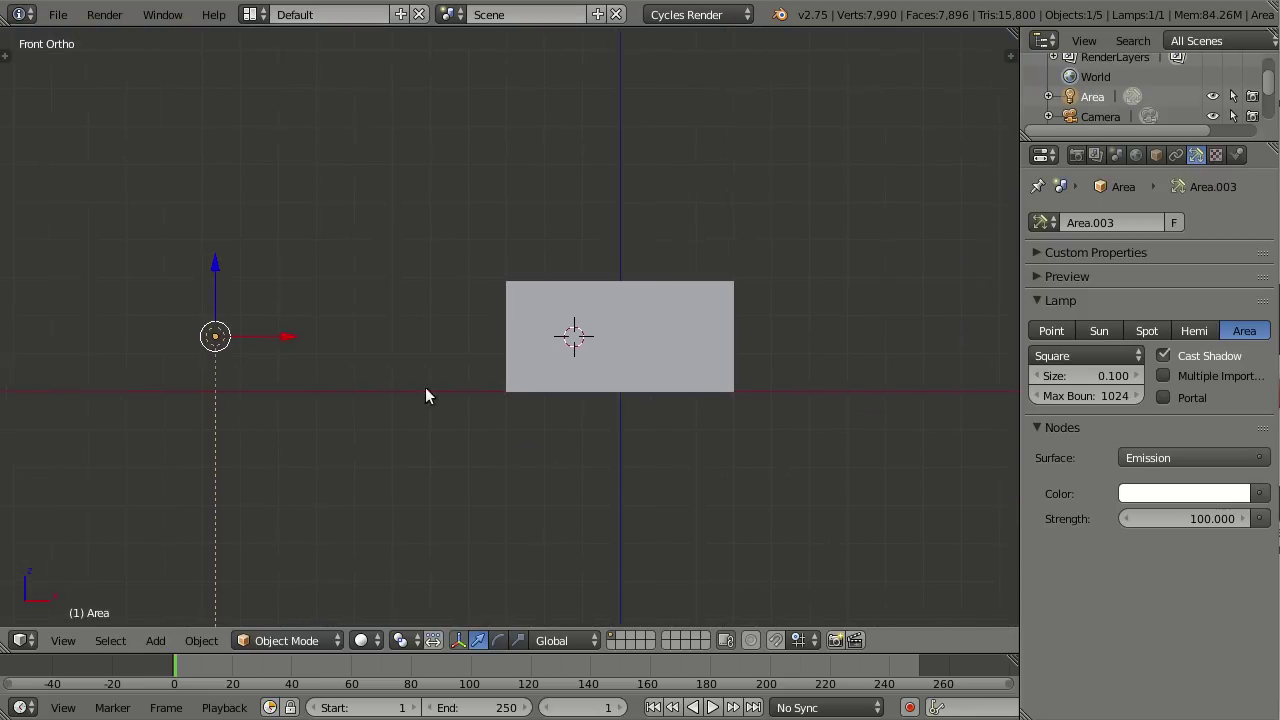
shift+middle_drag(313, 418, 474, 423)
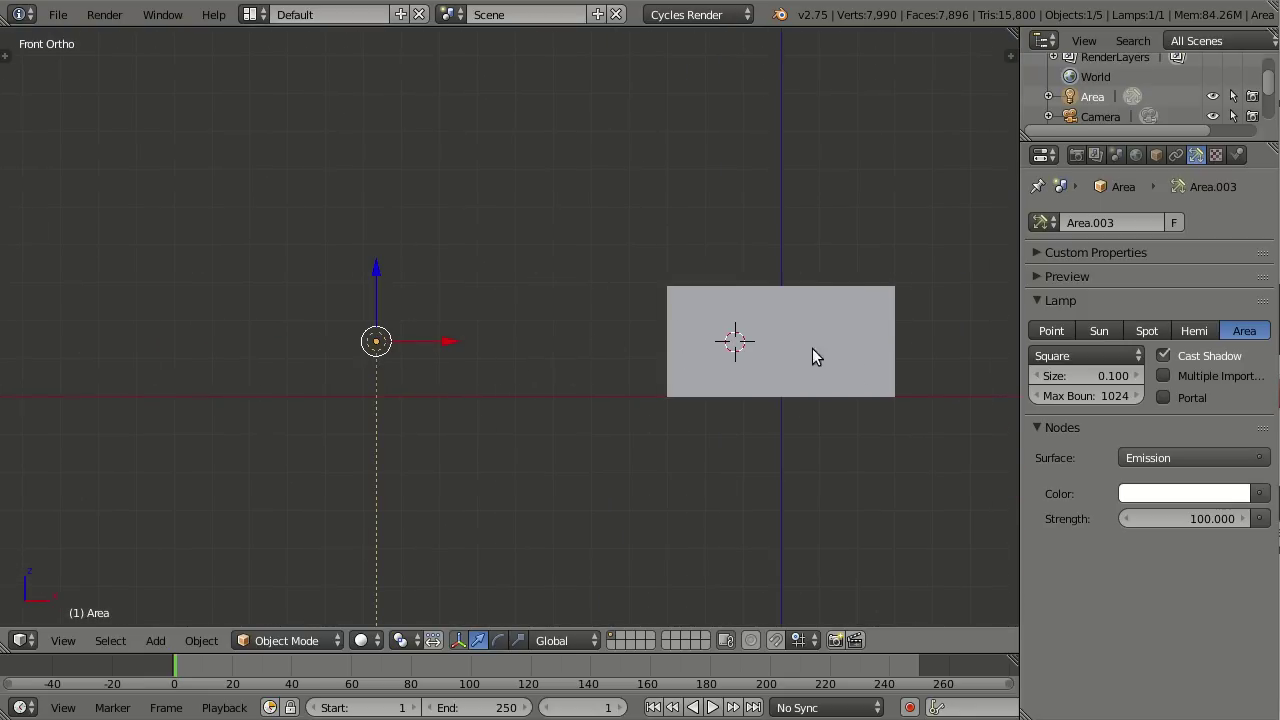
middle_drag(718, 390, 594, 212)
text(ry-90)
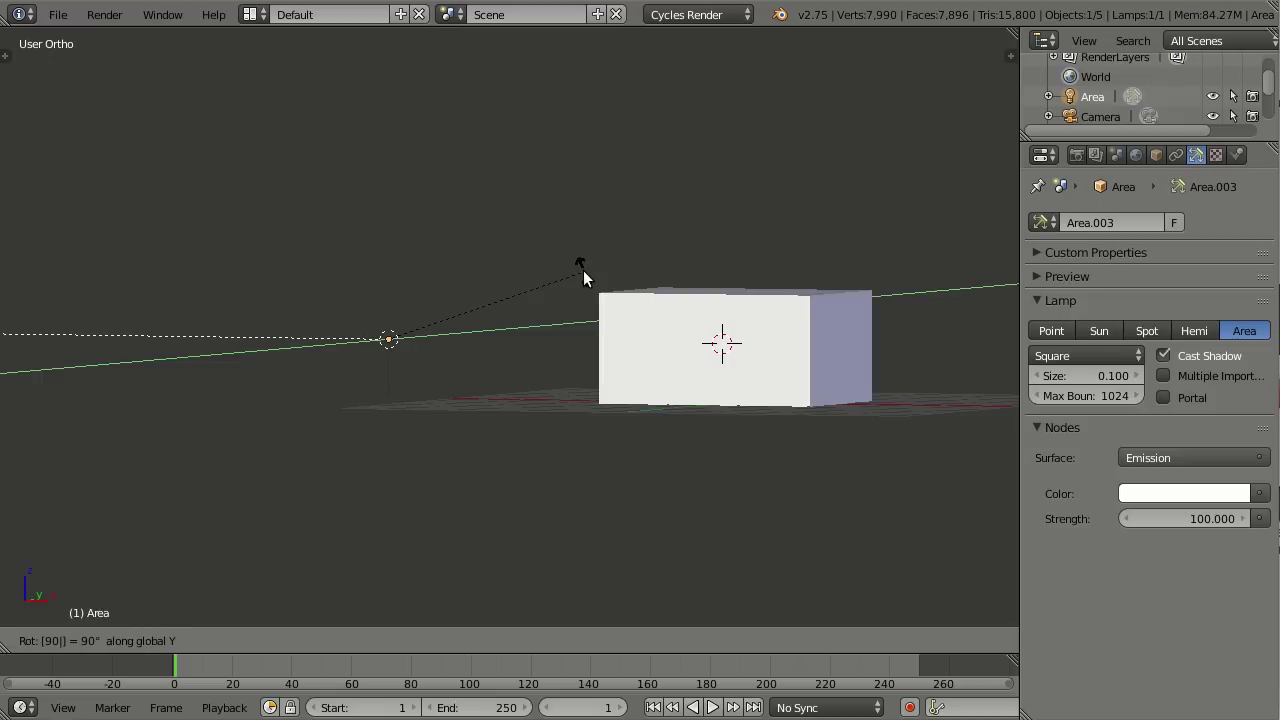
key(Return)
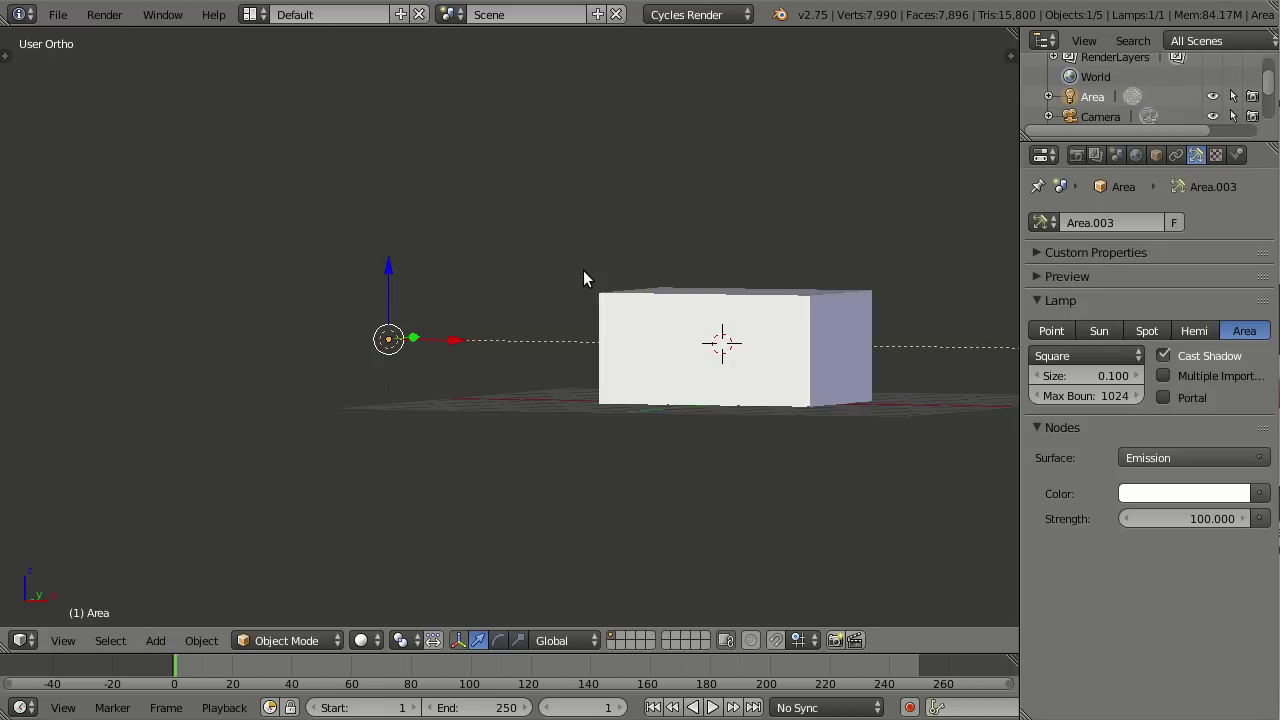
In a wireframe front view, move the area lamp along the X axis up to the room's window wall.
key(KP_1)
key(KP_5)
key(KP_5)
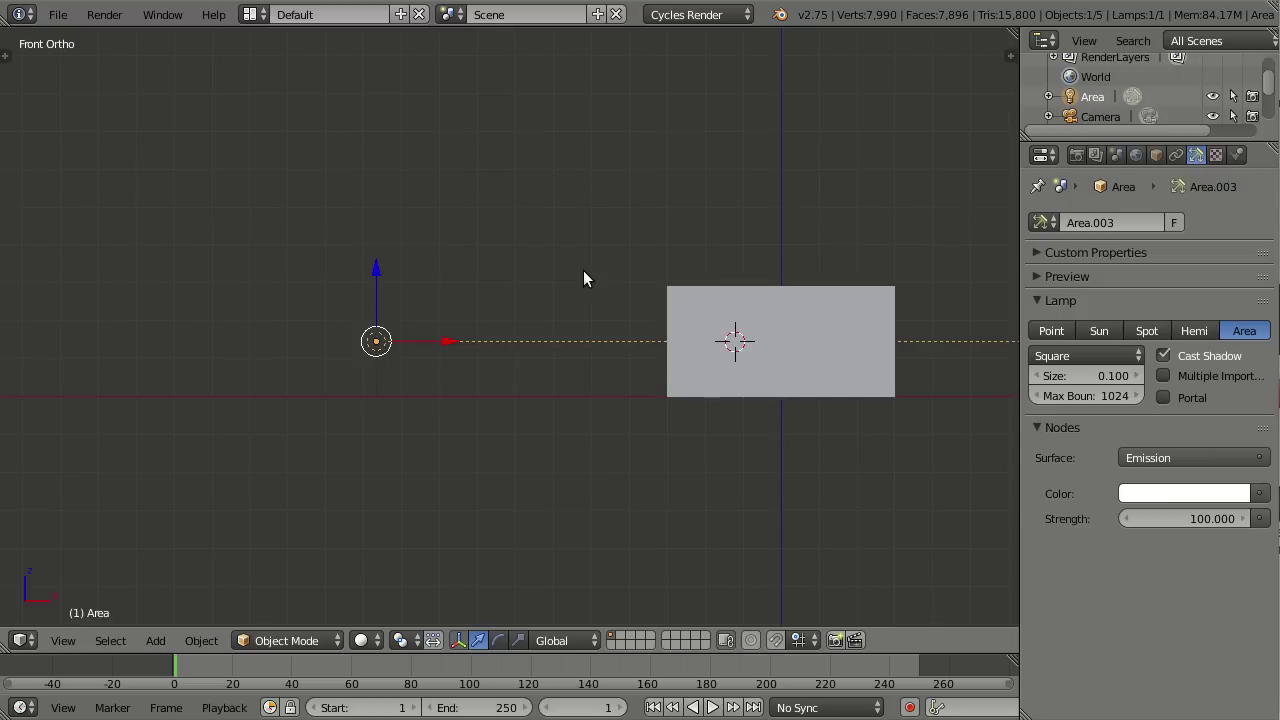
key(z)
scroll(651, 306, up, 2)
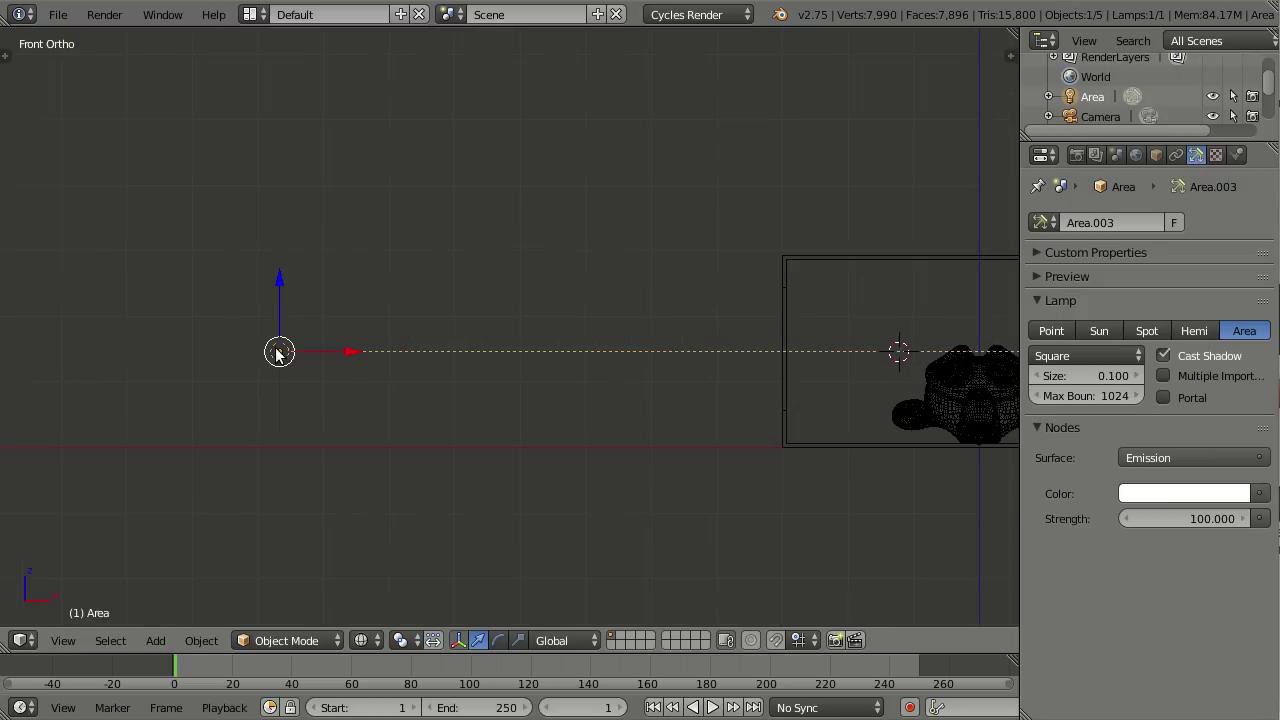
drag(347, 354, 853, 368)
click(853, 368)
scroll(852, 368, up, 4)
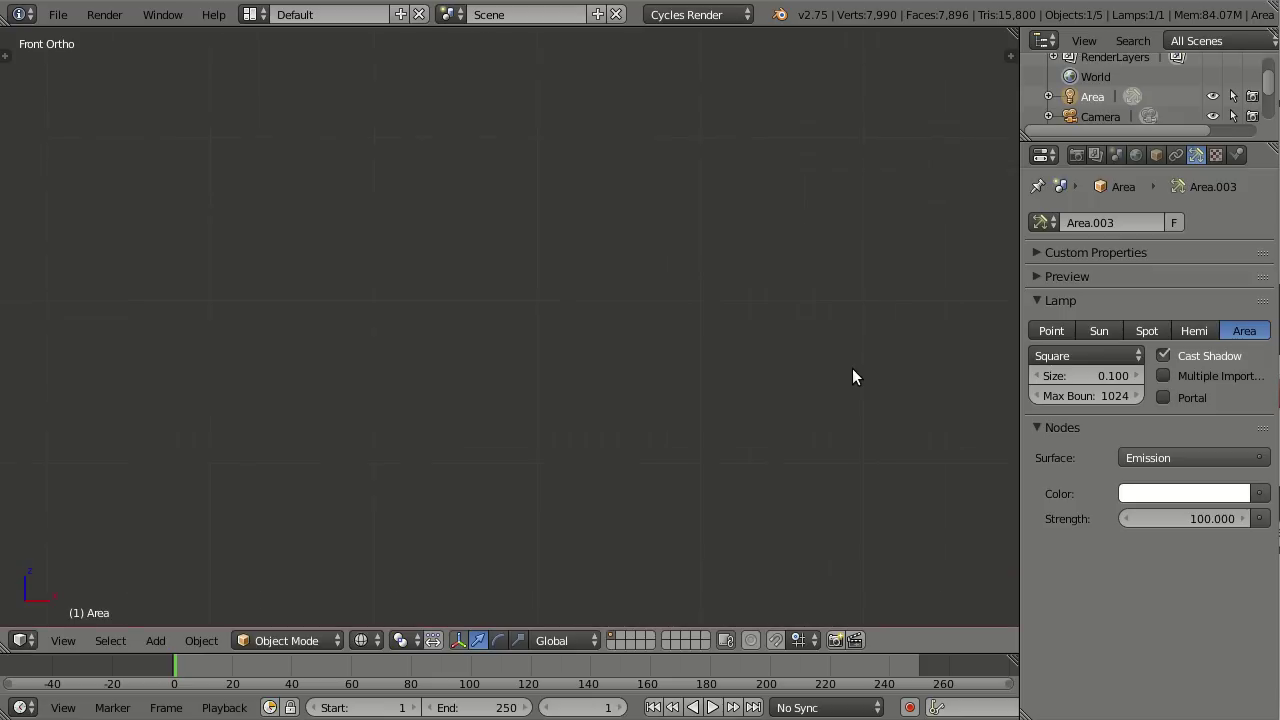
shift+middle_drag(853, 386, 466, 345)
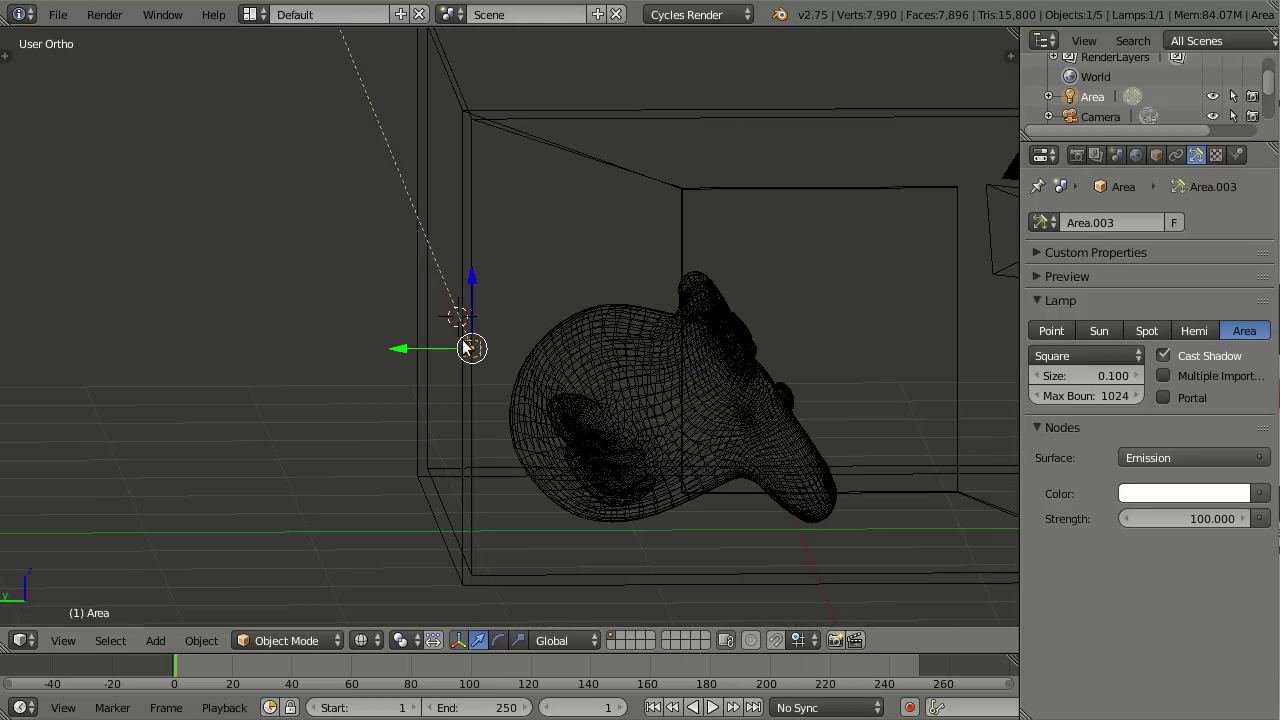
Centre the area lamp on the window opening along the Y axis and set its size to 2.066 to cover the opening.
drag(405, 360, 757, 362)
middle_drag(757, 362, 981, 449)
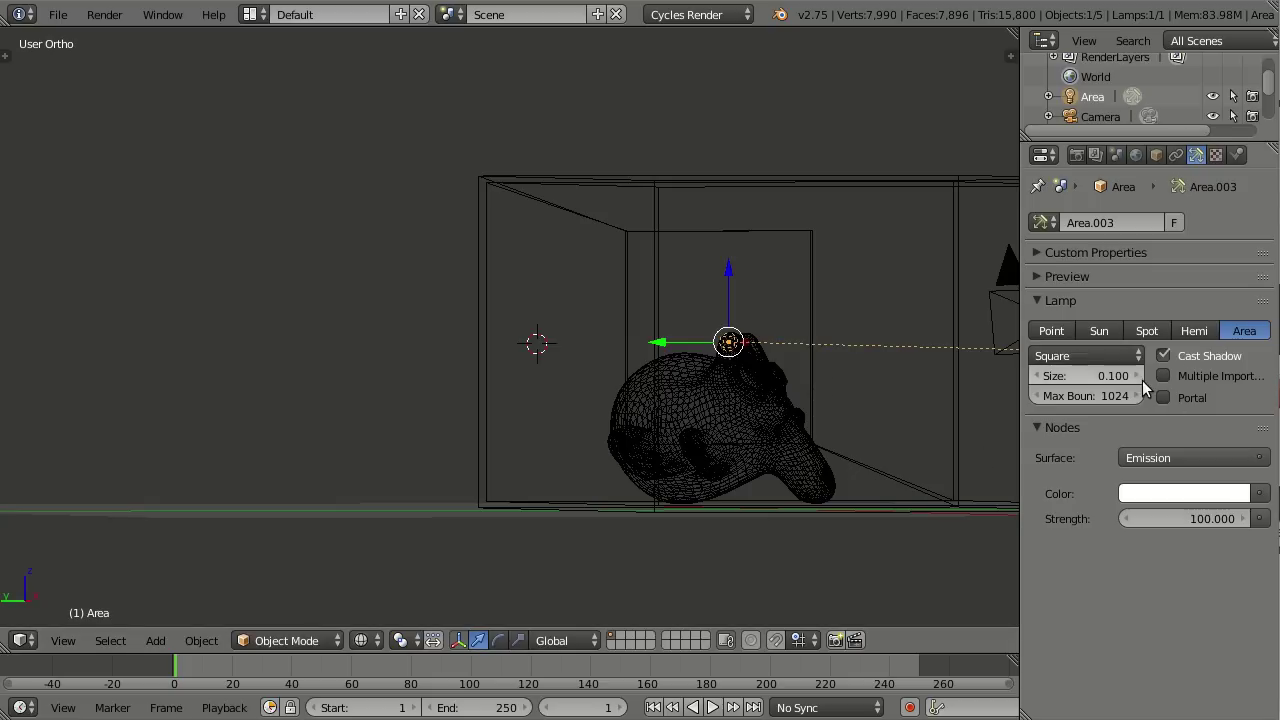
drag(1085, 375, 1180, 375)
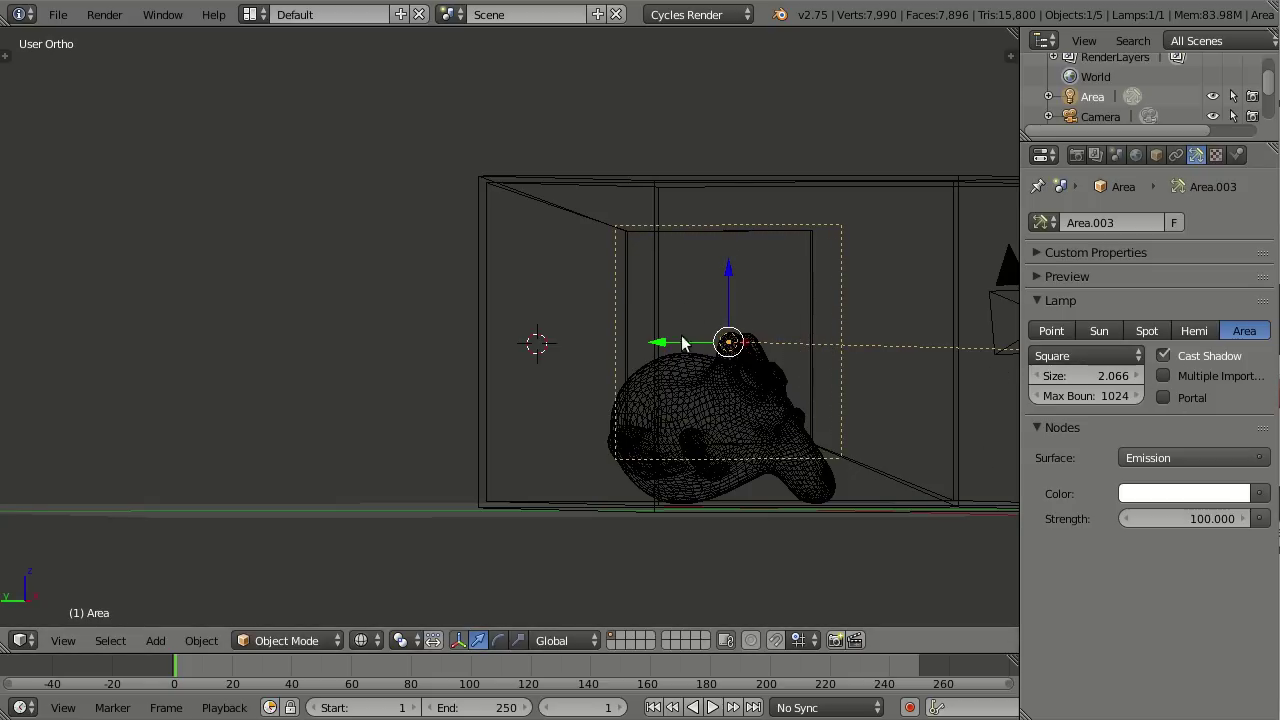
middle_drag(690, 350, 752, 338)
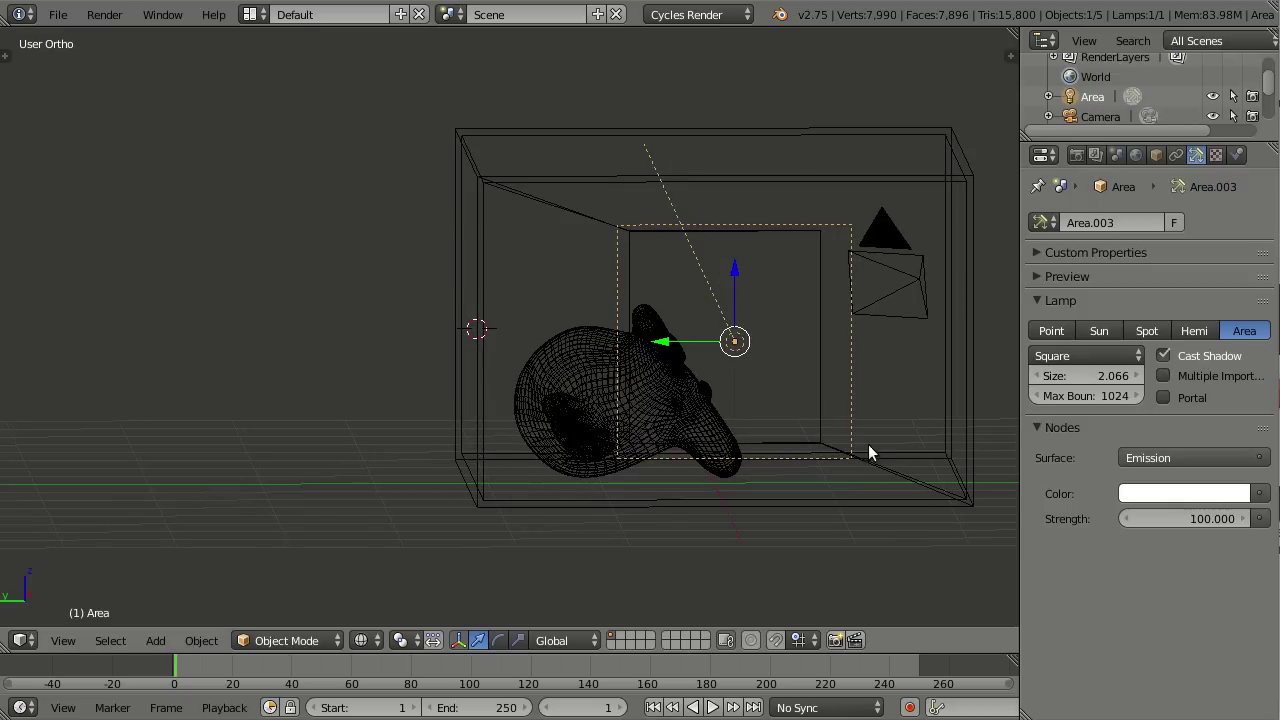
scroll(717, 301, up, 1)
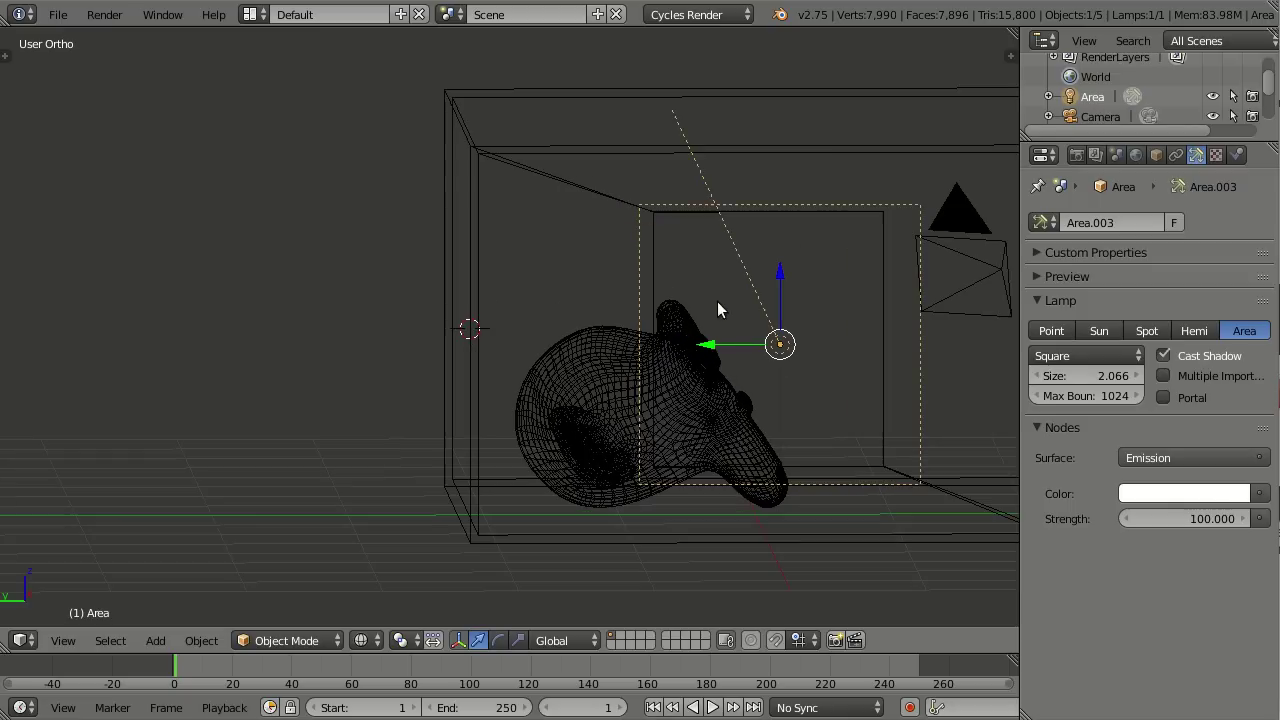
scroll(830, 396, up, 1)
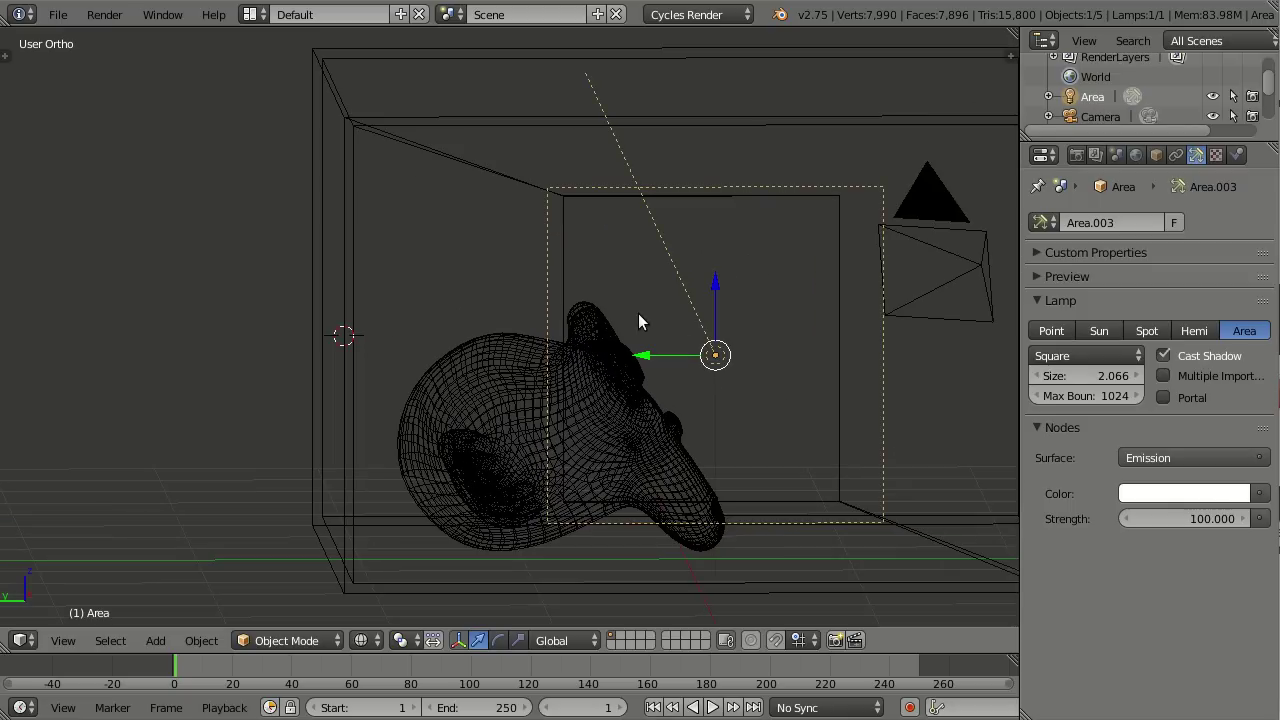
middle_drag(720, 328, 543, 366)
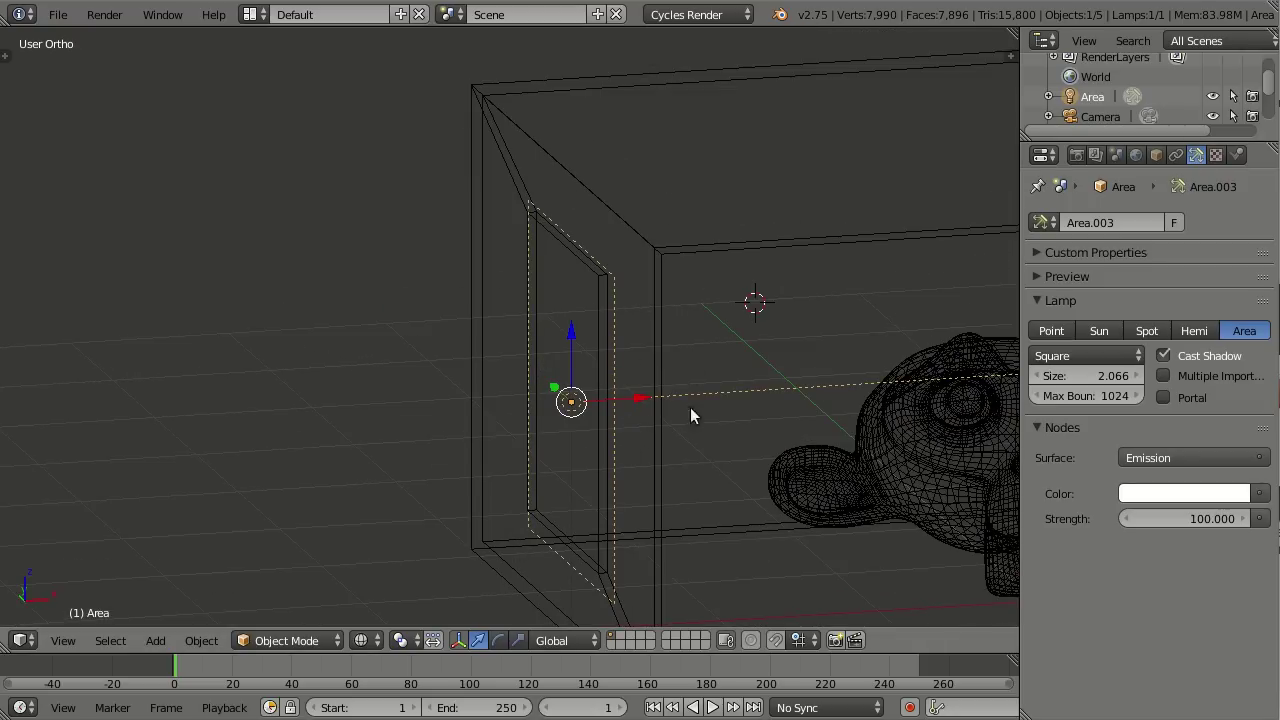
Show the camera view in rendered shading and enable Portal on the area lamp.
key(KP_0)
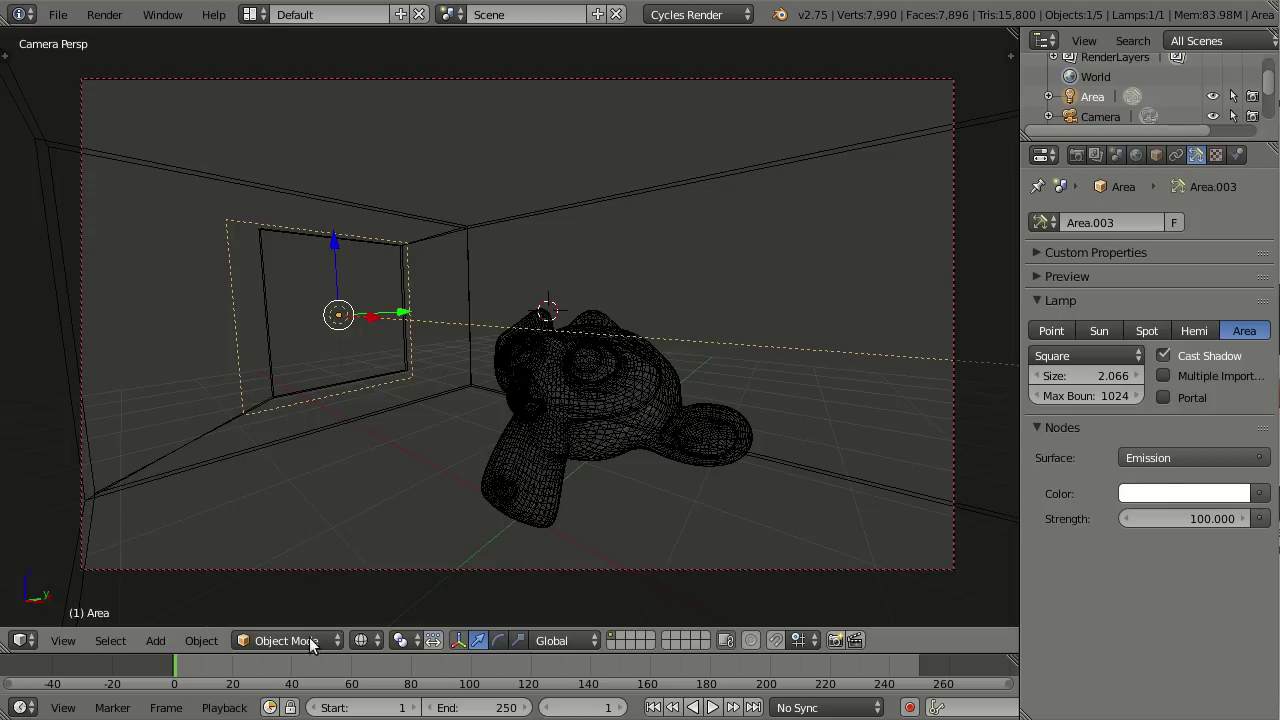
click(362, 641)
click(393, 507)
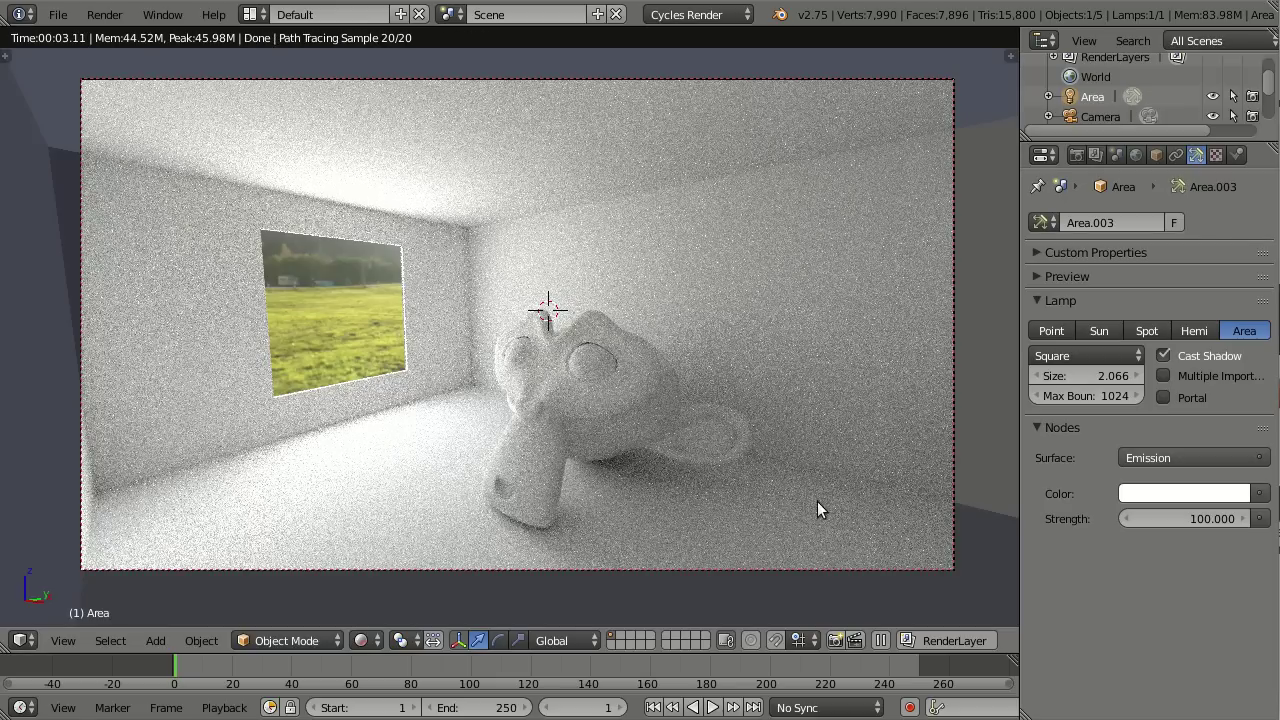
click(1164, 398)
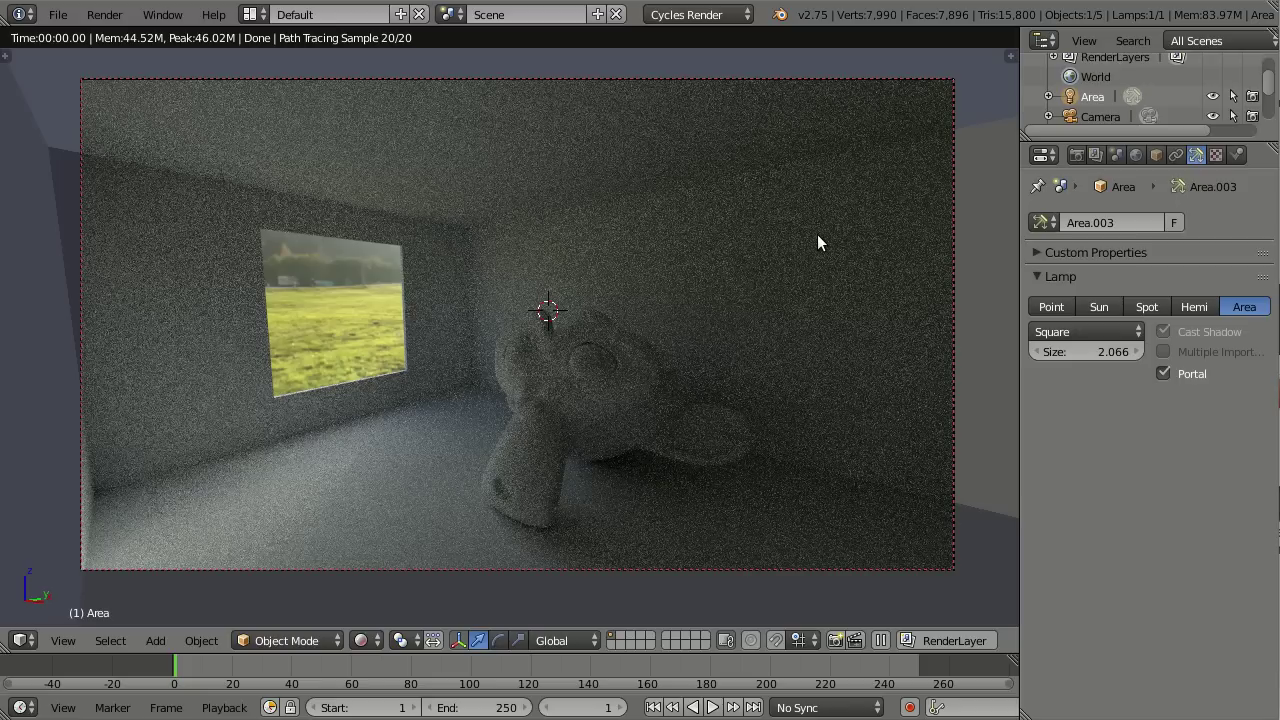
Change the camera's lens to Panoramic with the Mirror Ball panorama type.
click(1093, 116)
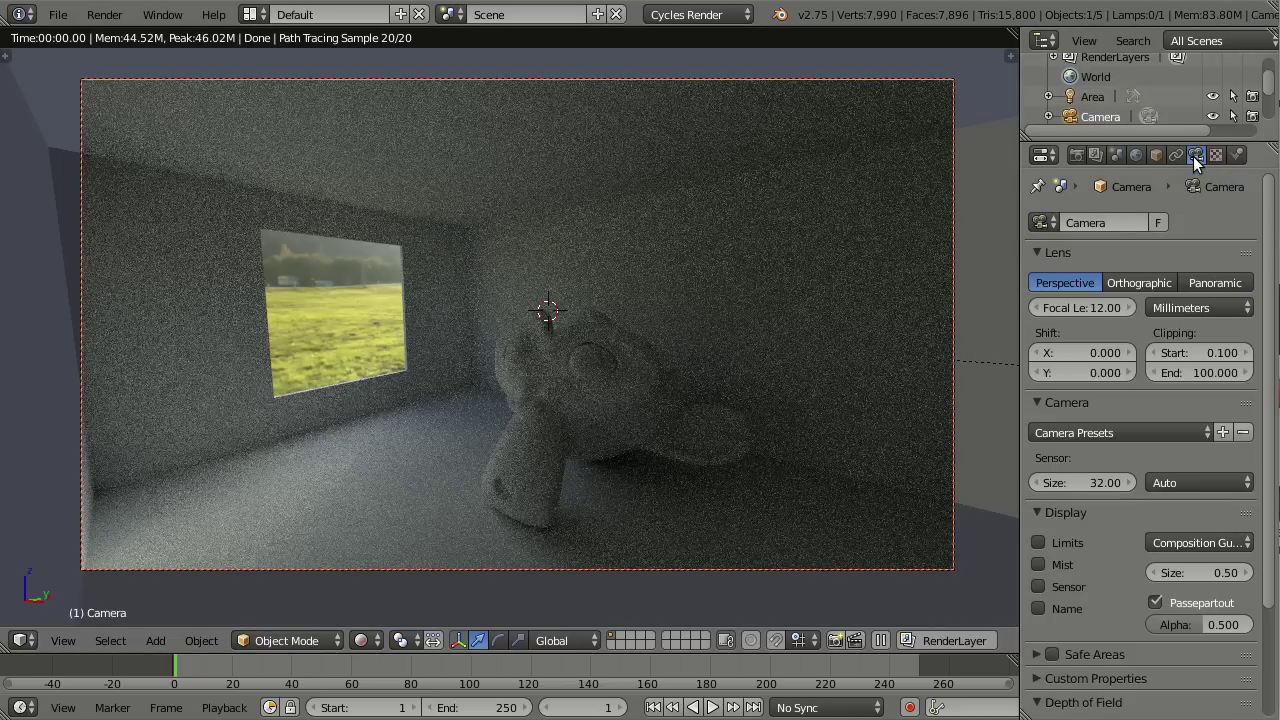
click(1217, 283)
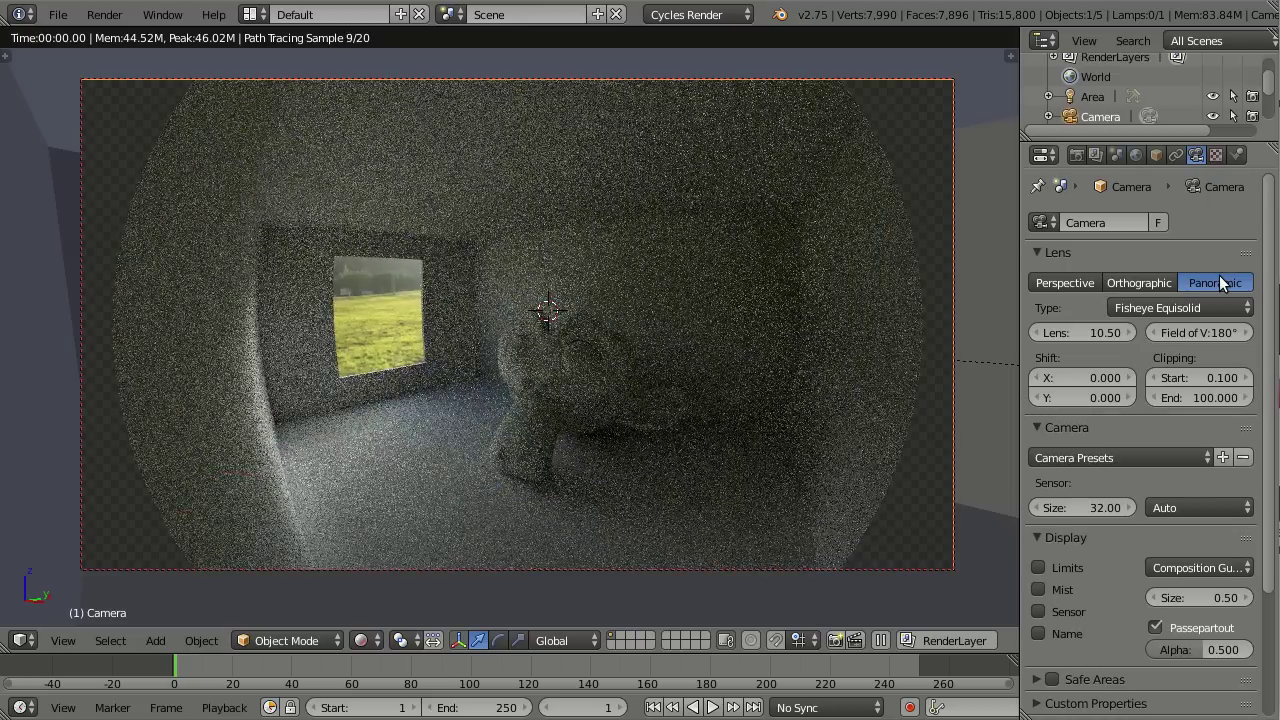
click(1181, 311)
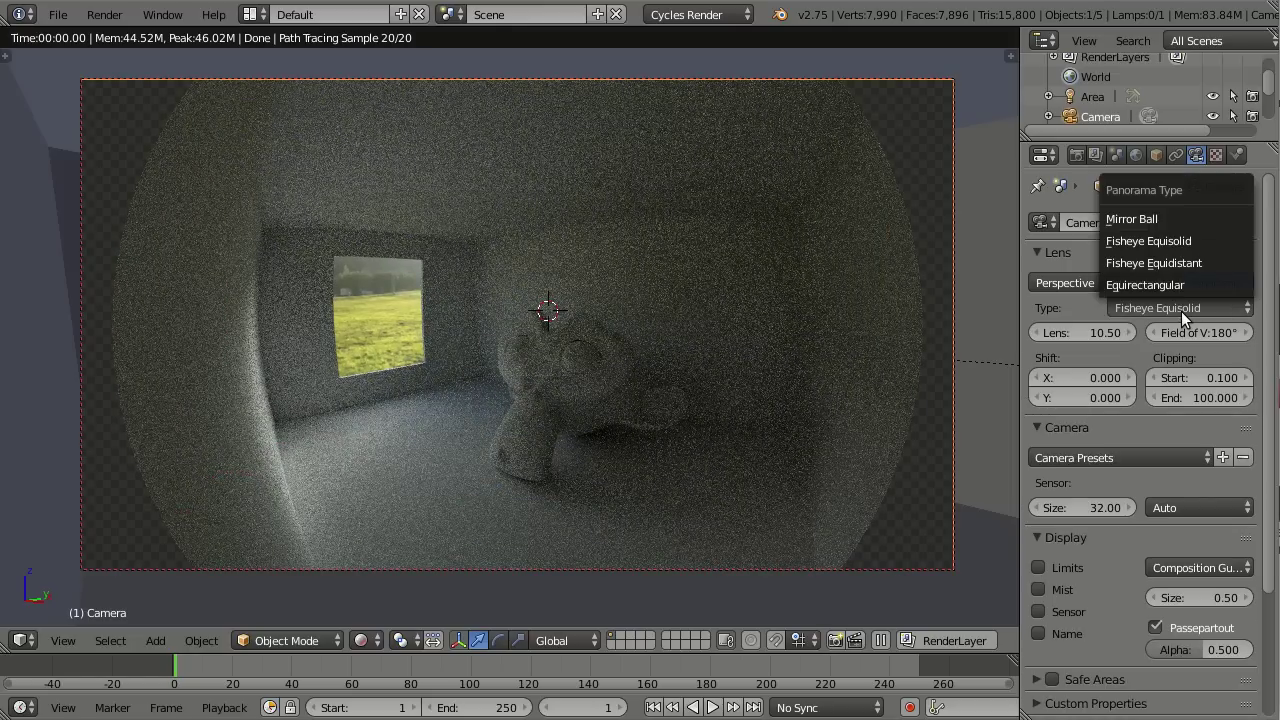
click(1156, 219)
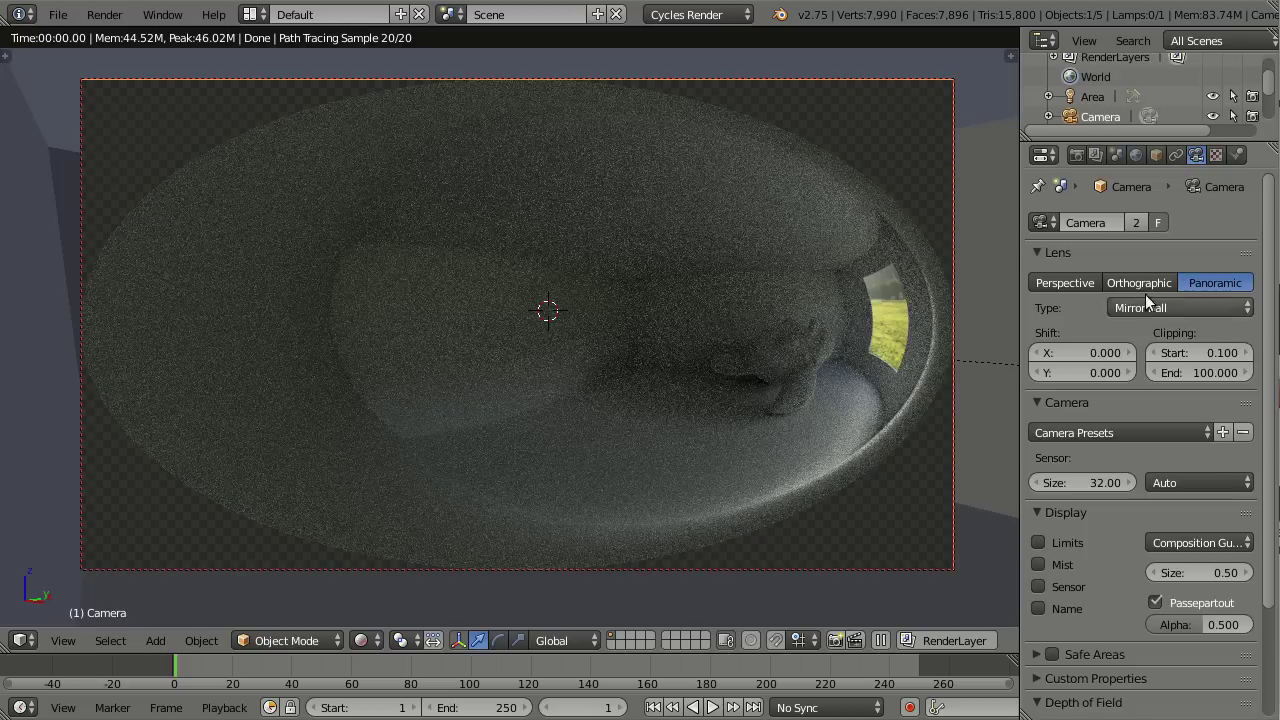
Set the render's Y resolution to 1920 px for a square frame.
click(1077, 154)
click(1089, 447)
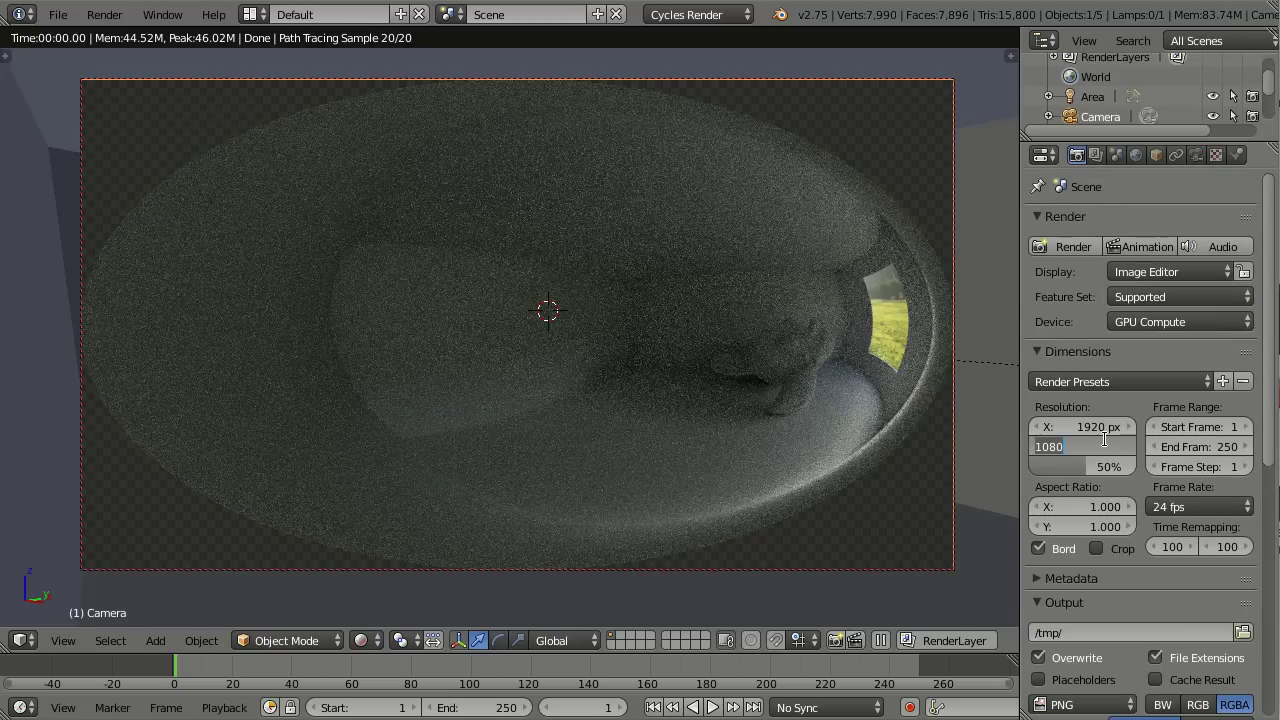
text(1920)
key(Return)
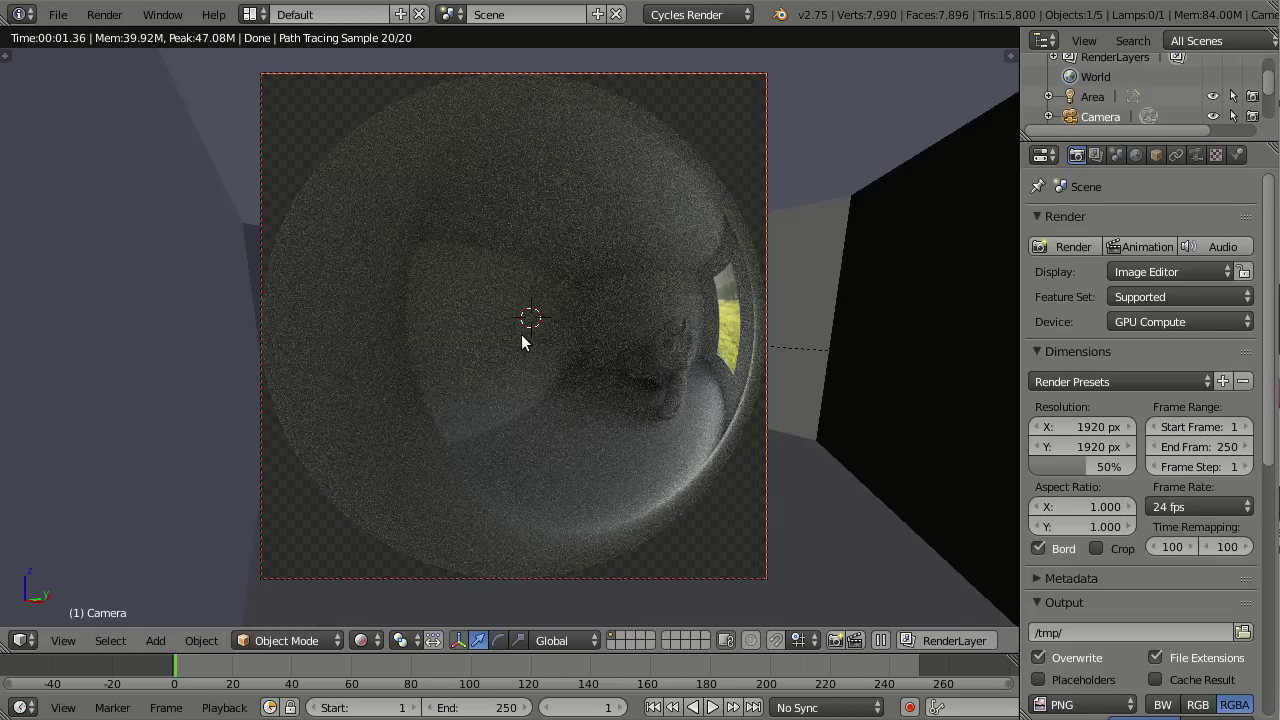
Reopen the camera's lens settings.
click(1196, 155)
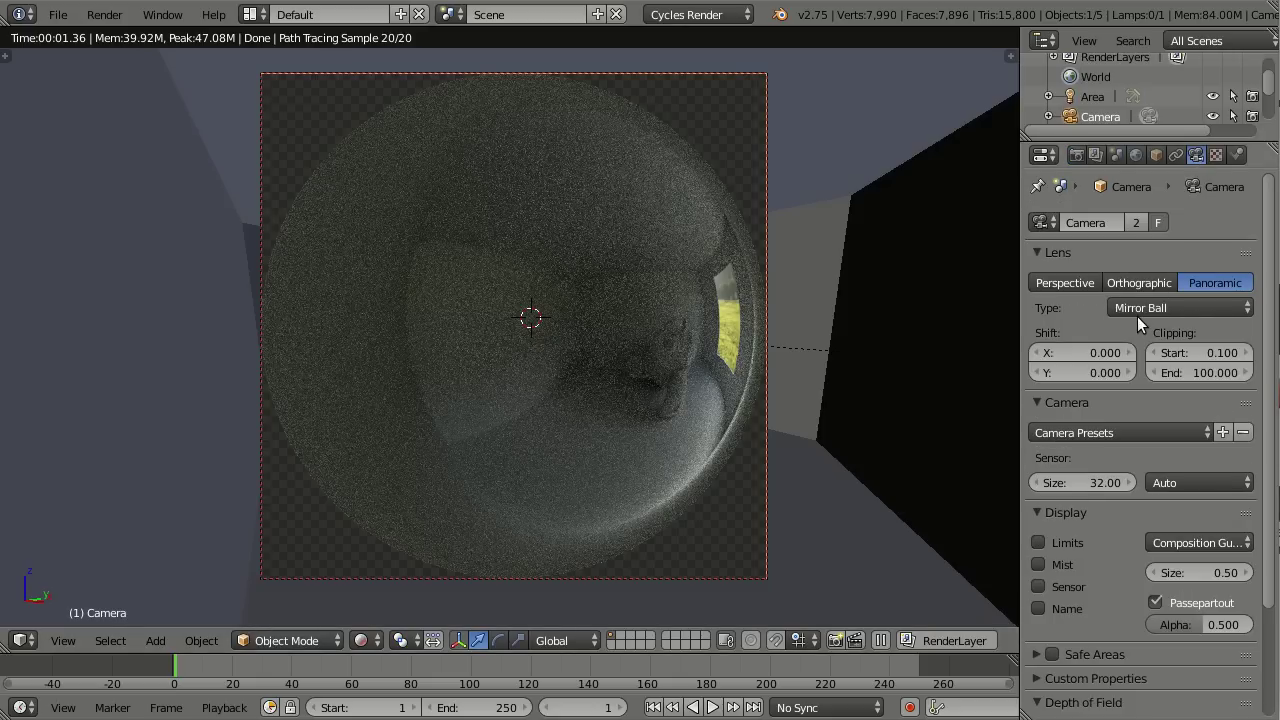